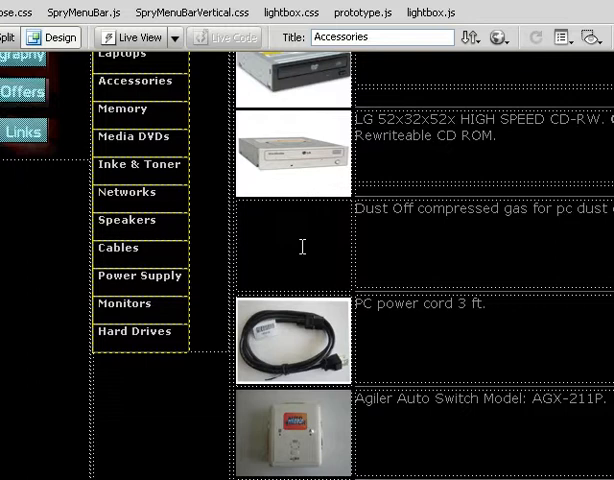
# Begin inserting an image into the empty Dust Off cell, browsing into the Images folder.
pyautogui.click(301, 247)
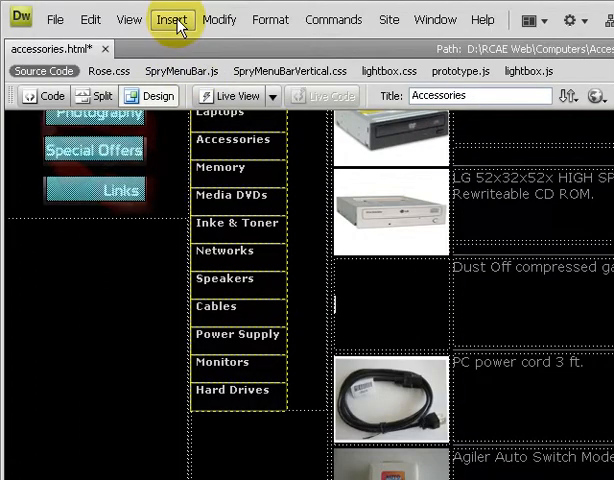
pyautogui.click(173, 20)
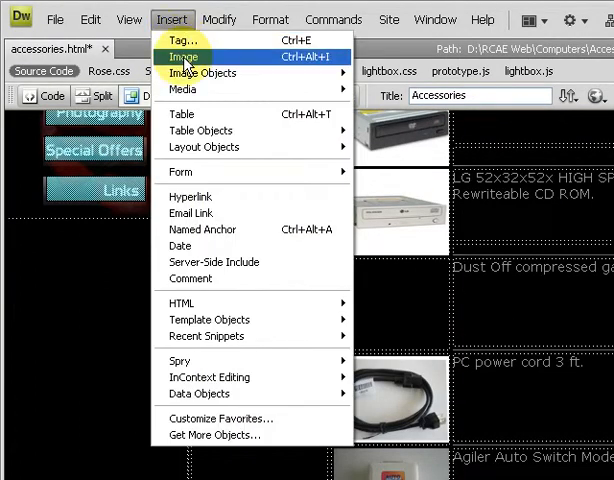
pyautogui.click(183, 56)
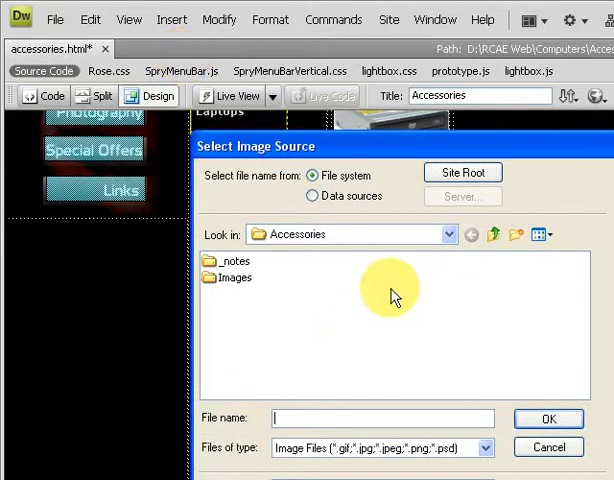
pyautogui.doubleClick(235, 278)
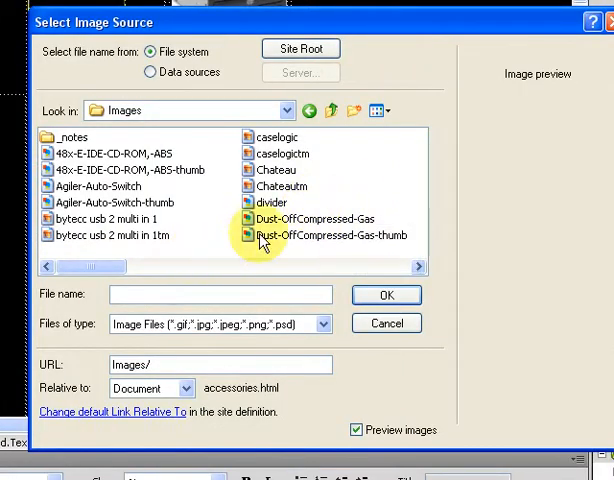
# Insert Dust-OffCompressed-Gas-thumb (120 x 90), accepting the default accessibility attributes.
pyautogui.click(355, 235)
pyautogui.click(398, 300)
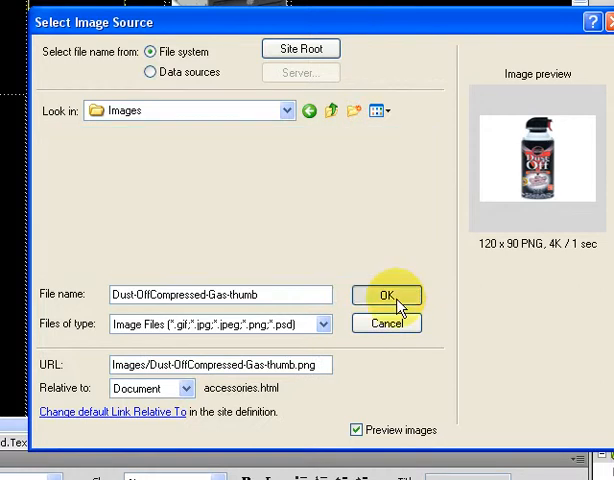
pyautogui.click(398, 300)
pyautogui.click(349, 190)
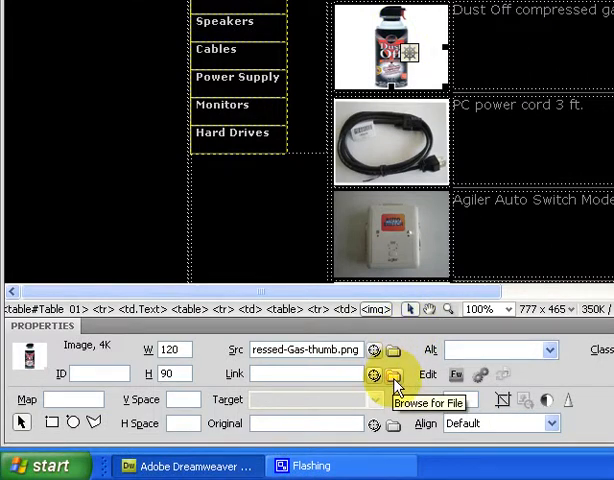
# Link the thumbnail to Images/Dust-OffCompressed-Gas, the full-size image.
pyautogui.click(394, 375)
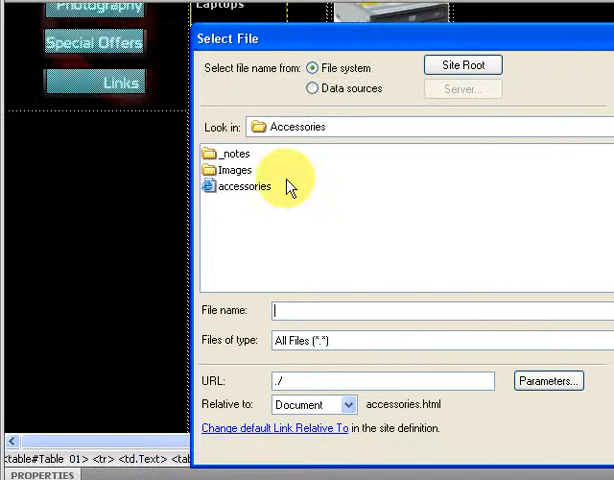
pyautogui.doubleClick(234, 170)
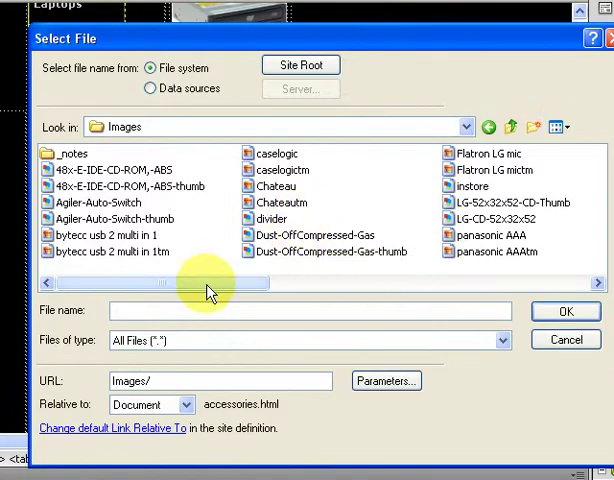
pyautogui.moveTo(210, 284); pyautogui.dragTo(313, 290)
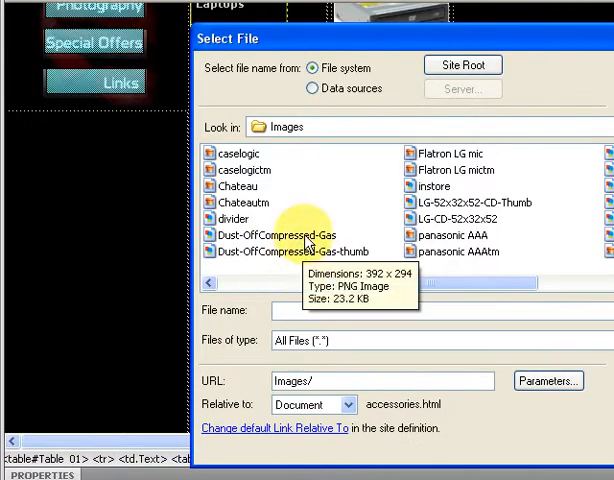
pyautogui.click(305, 236)
pyautogui.click(370, 311)
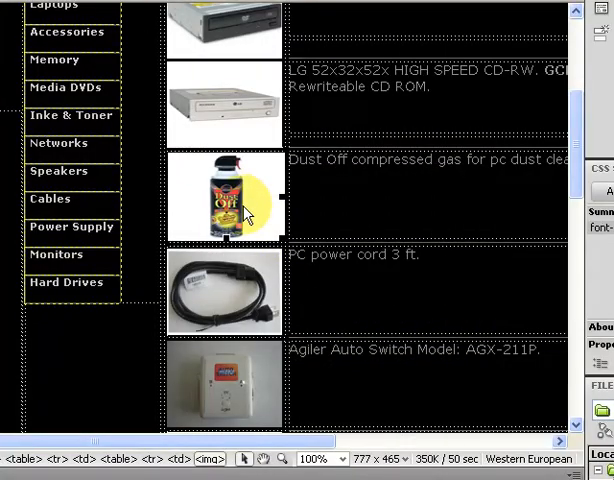
pyautogui.click(248, 212)
pyautogui.click(292, 399)
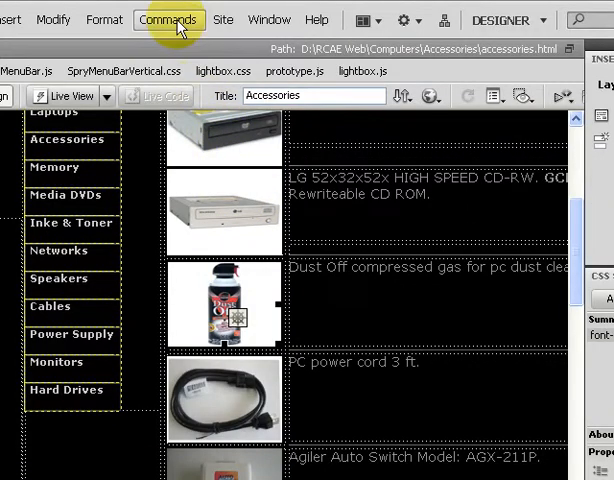
# Apply Lightbox to the thumbnail in a new image set with the caption cleared.
pyautogui.click(176, 23)
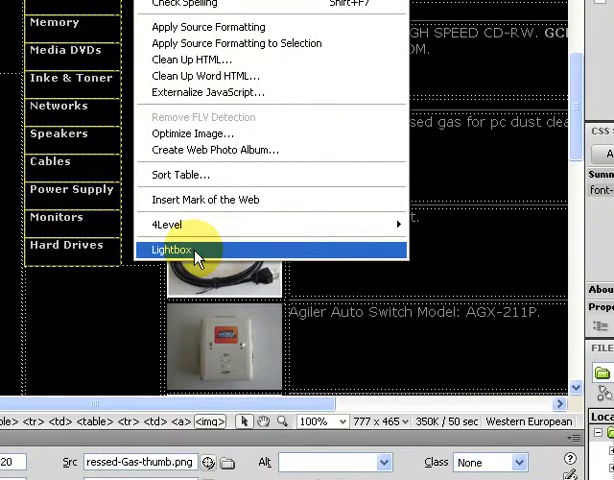
pyautogui.click(197, 252)
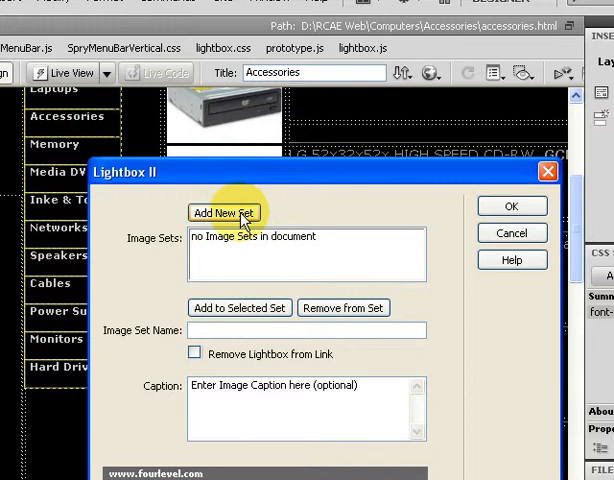
pyautogui.click(224, 213)
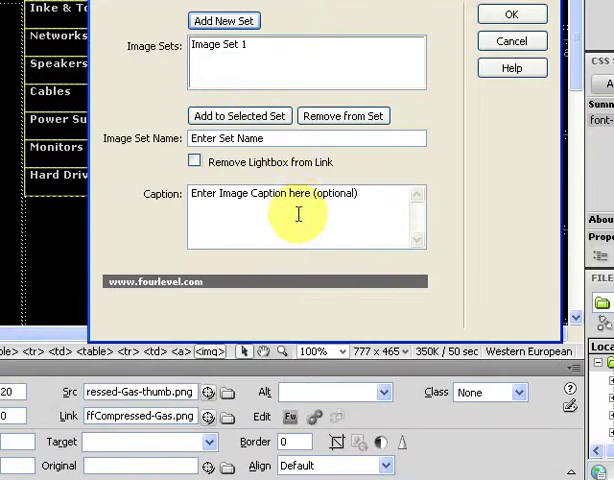
pyautogui.click(300, 407)
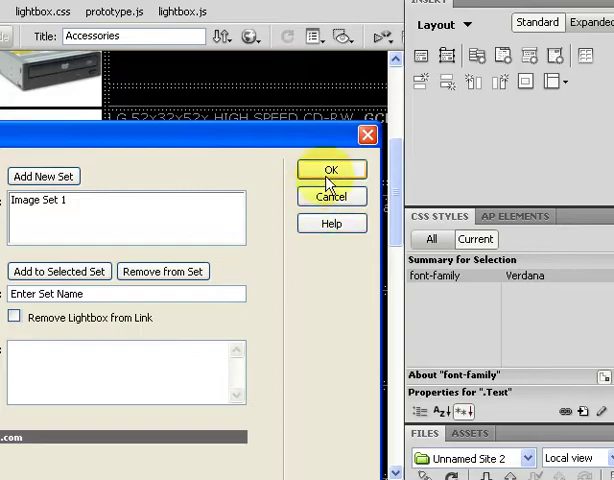
pyautogui.click(511, 169)
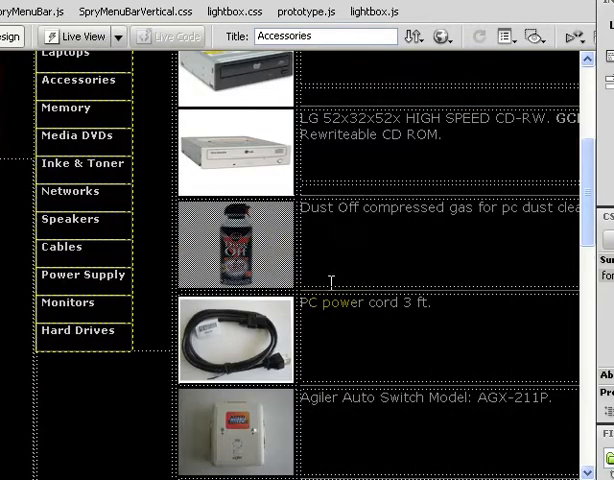
# Save the accessories page and preview it in the browser (F12).
pyautogui.press('F12')
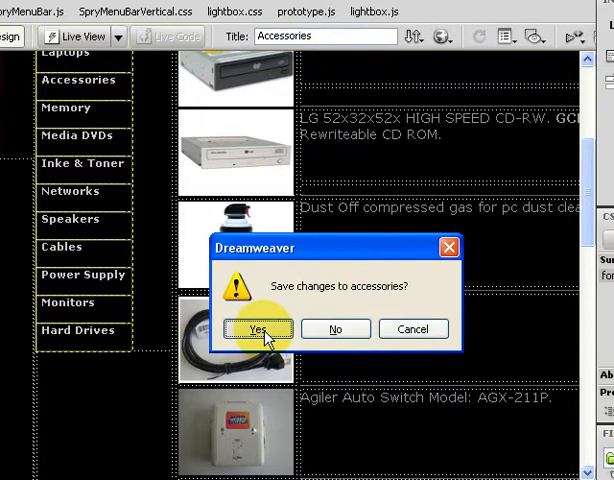
pyautogui.click(262, 333)
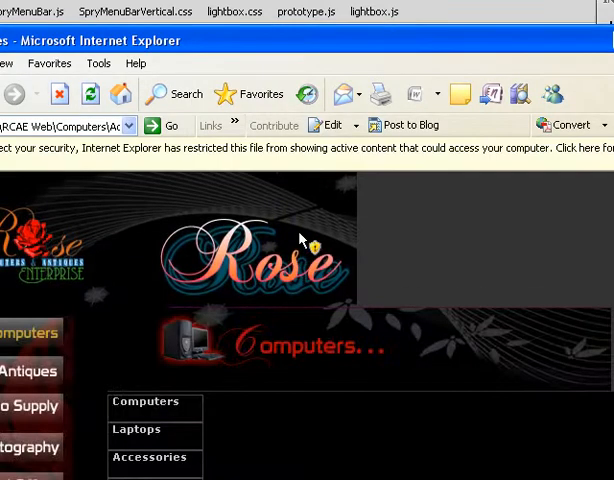
# Allow the page's blocked active content in Internet Explorer.
pyautogui.click(322, 150)
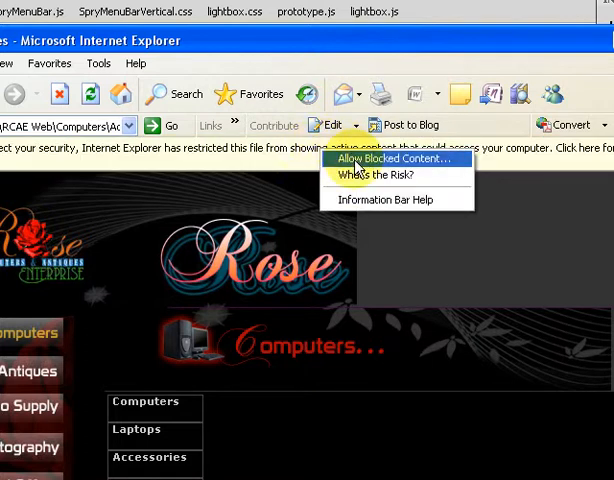
pyautogui.click(352, 160)
pyautogui.click(309, 198)
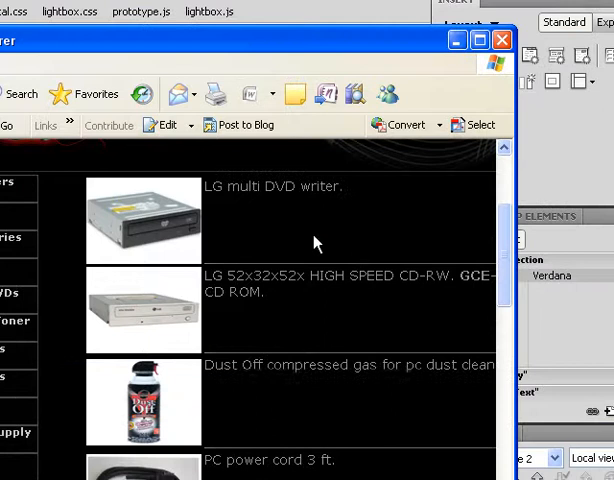
pyautogui.scroll(-2, 315, 243)
# Open the Dust Off thumbnail's large image in the lightbox overlay and close it.
pyautogui.click(160, 238)
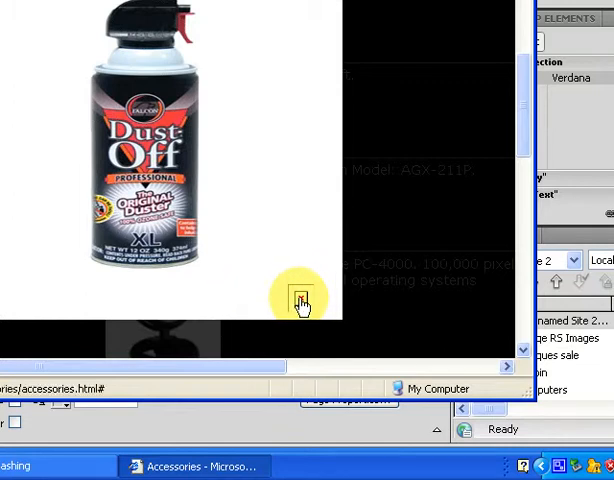
pyautogui.click(302, 302)
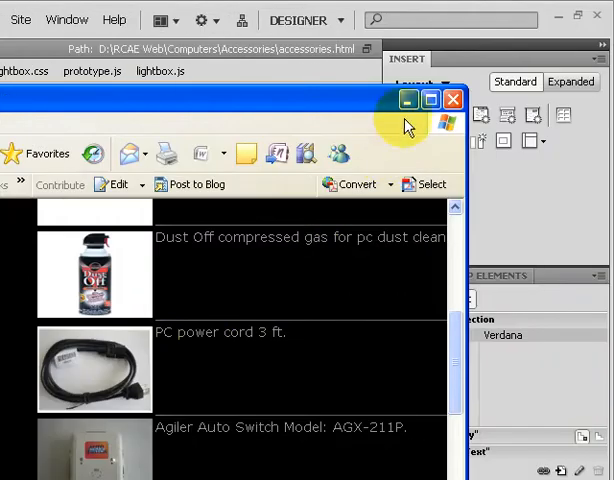
# Minimize Internet Explorer and bring up Dreamweaver's Extension Manager.
pyautogui.click(569, 99)
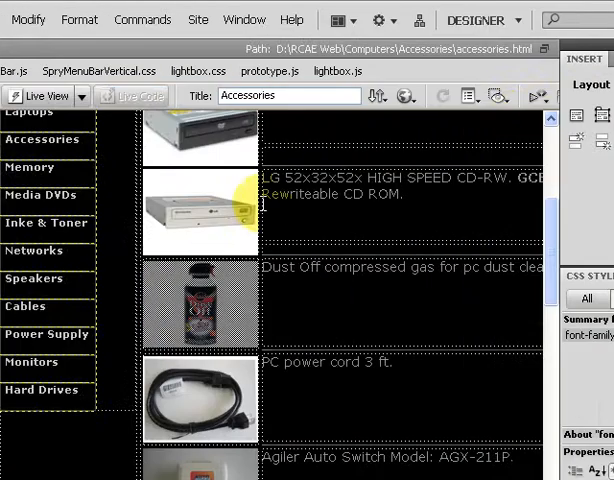
pyautogui.click(395, 22)
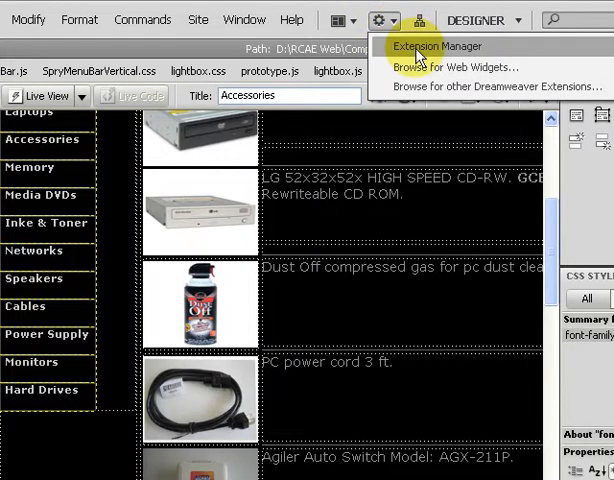
pyautogui.click(418, 50)
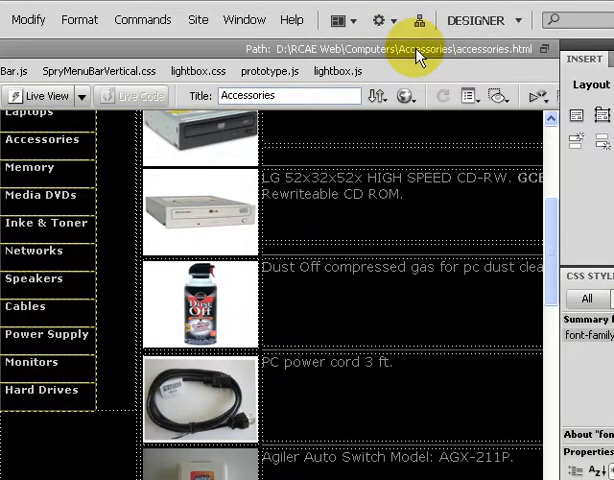